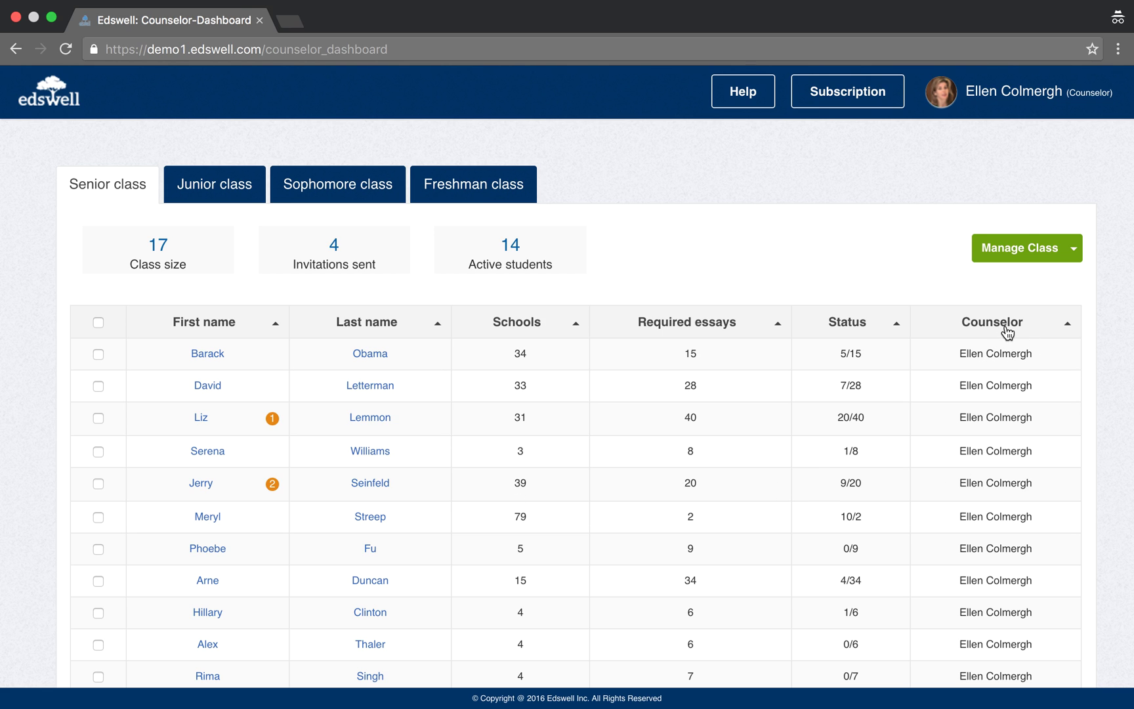
# Start a new counselor from Manage Class and enter her first and last name.
pyautogui.scroll(-5, 1022, 472)
pyautogui.scroll(5, 1021, 472)
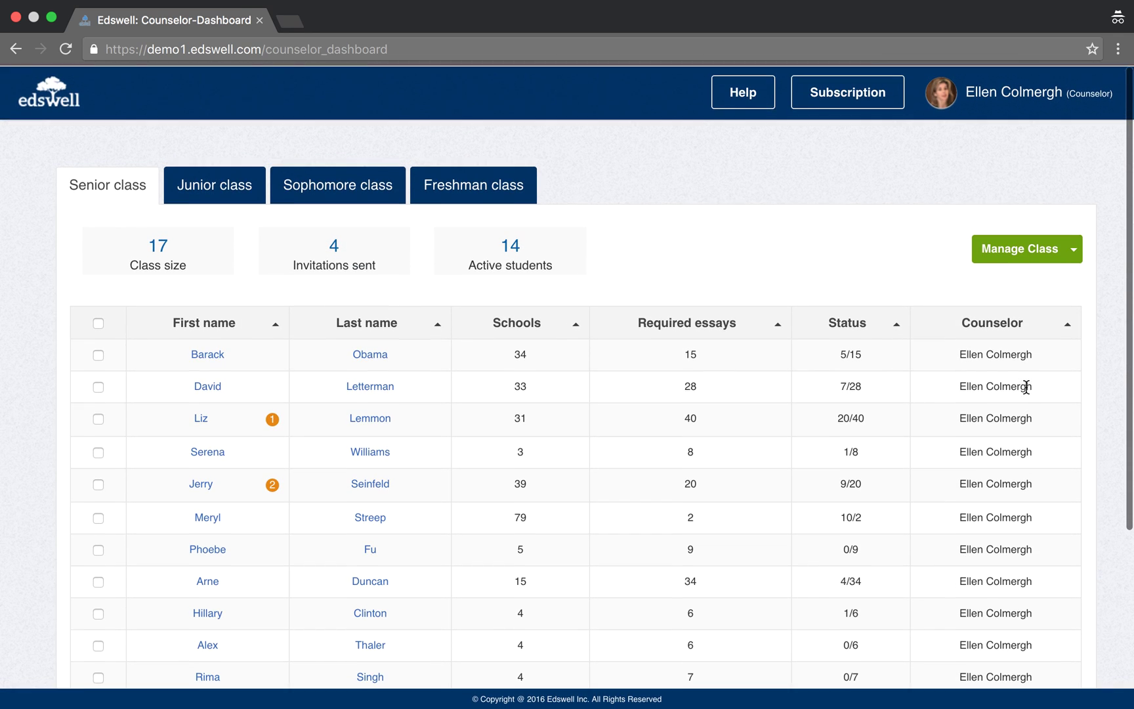
pyautogui.moveTo(1075, 91)
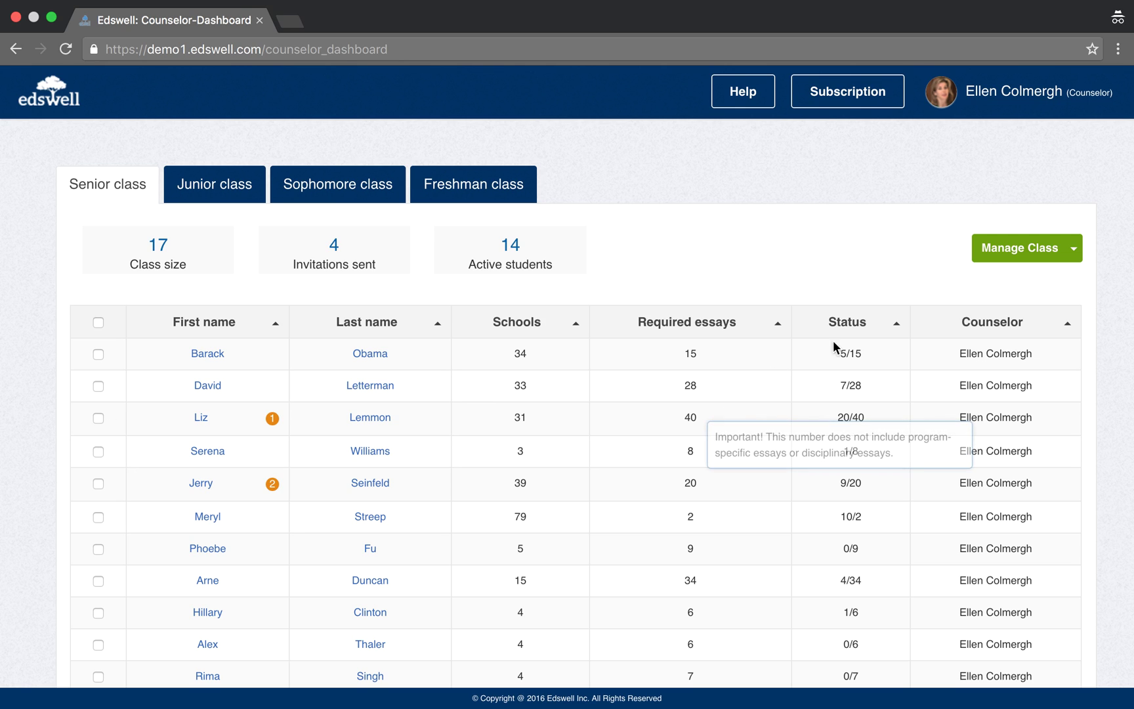
pyautogui.click(1023, 254)
pyautogui.click(1030, 314)
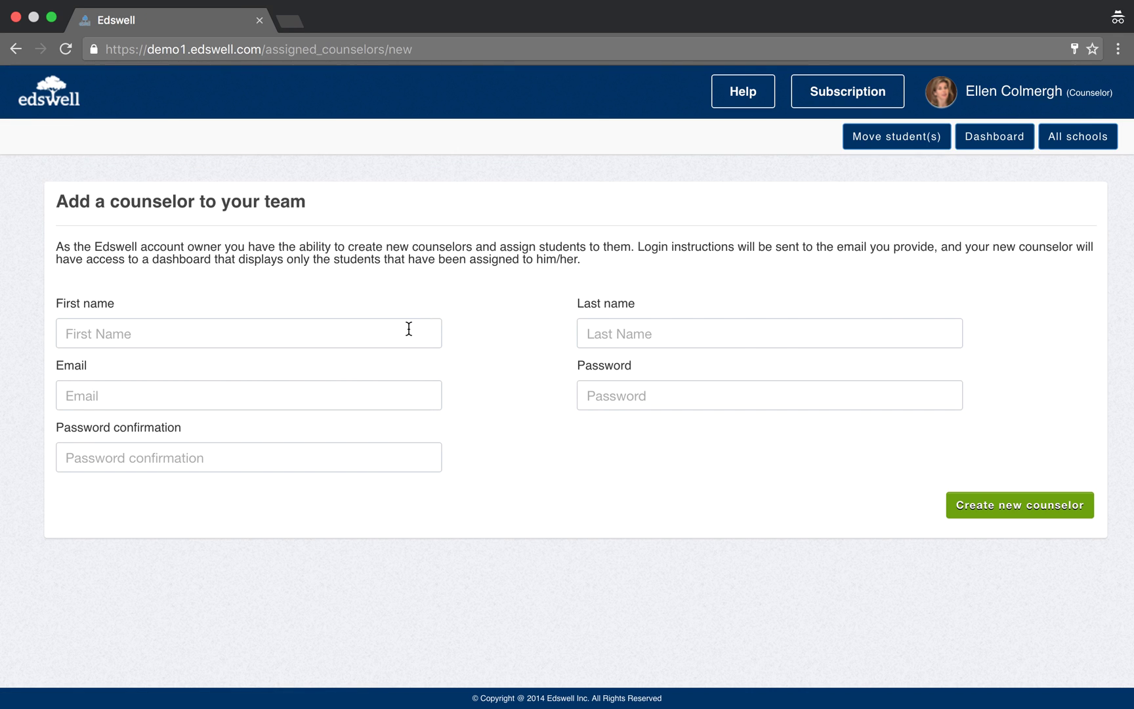
pyautogui.click(409, 328)
pyautogui.write('Theresa')
pyautogui.press('Tab')
pyautogui.write('May')
pyautogui.press('Tab')
# Fill in the counselor's suggested login email and a matching password, then create the account.
pyautogui.write('th')
pyautogui.press('Down')
pyautogui.press('Return')
pyautogui.press('Tab')
pyautogui.write('test123456')
pyautogui.press('Tab')
pyautogui.write('test123456')
pyautogui.click(1059, 513)
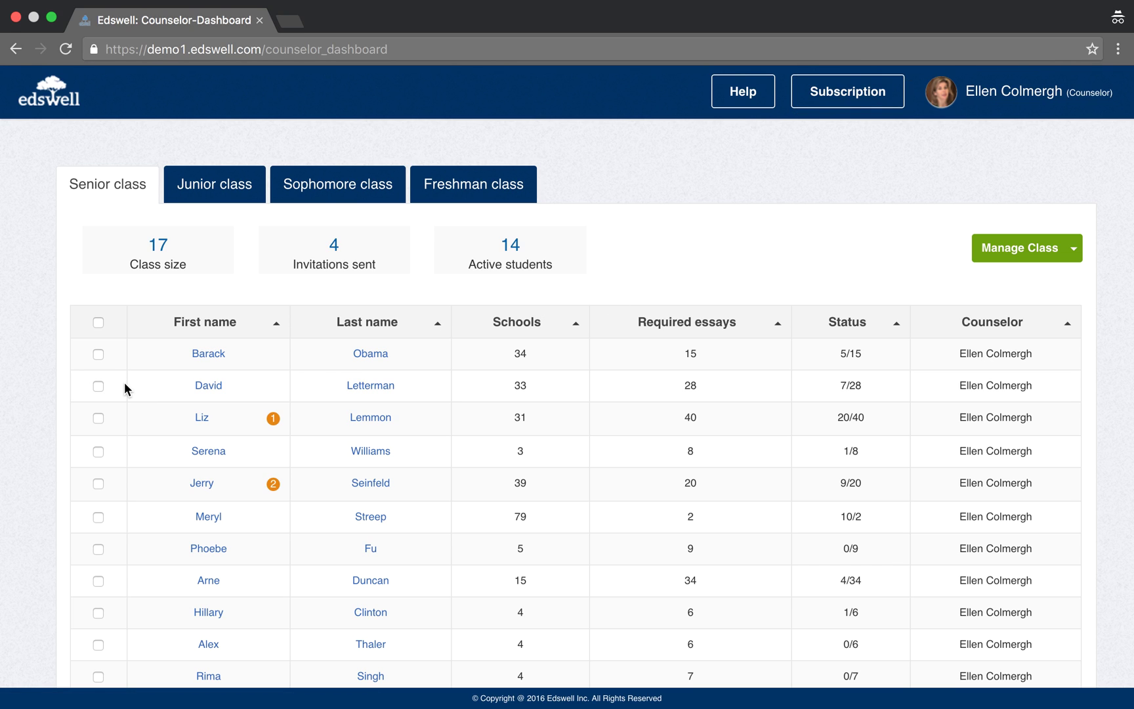
# Assign the second, third and fourth senior students to the new counselor, then sort by counselor.
pyautogui.click(98, 386)
pyautogui.click(99, 418)
pyautogui.click(99, 451)
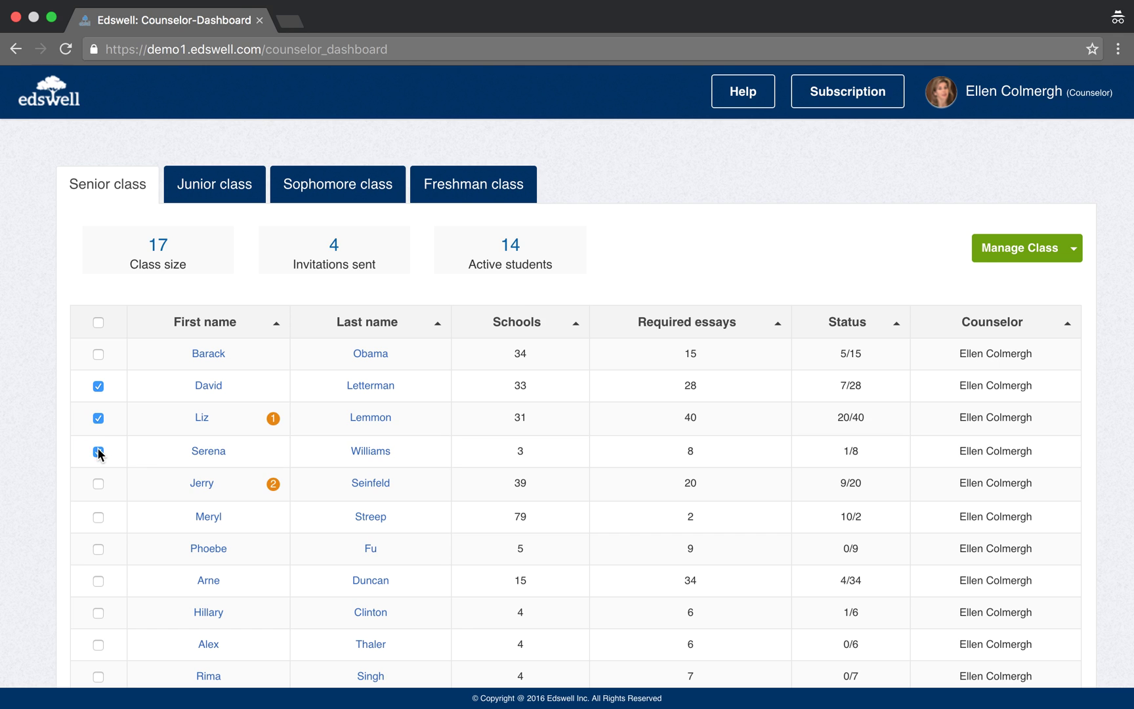
pyautogui.click(979, 242)
pyautogui.click(1007, 345)
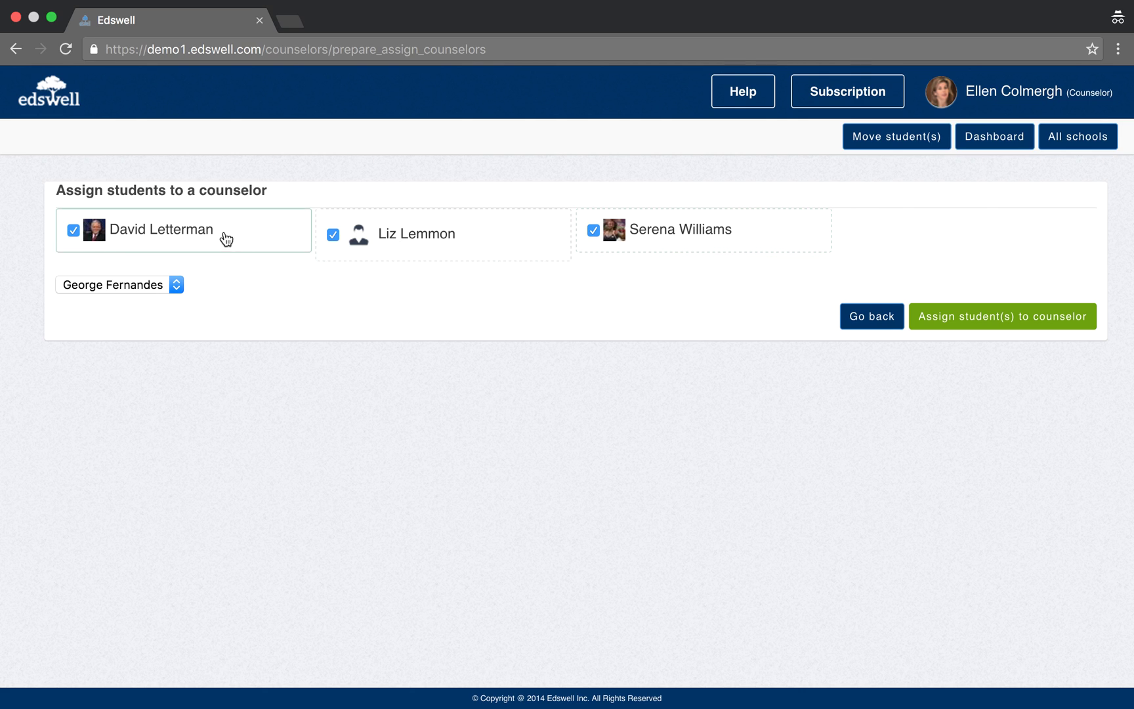
pyautogui.click(176, 284)
pyautogui.click(133, 364)
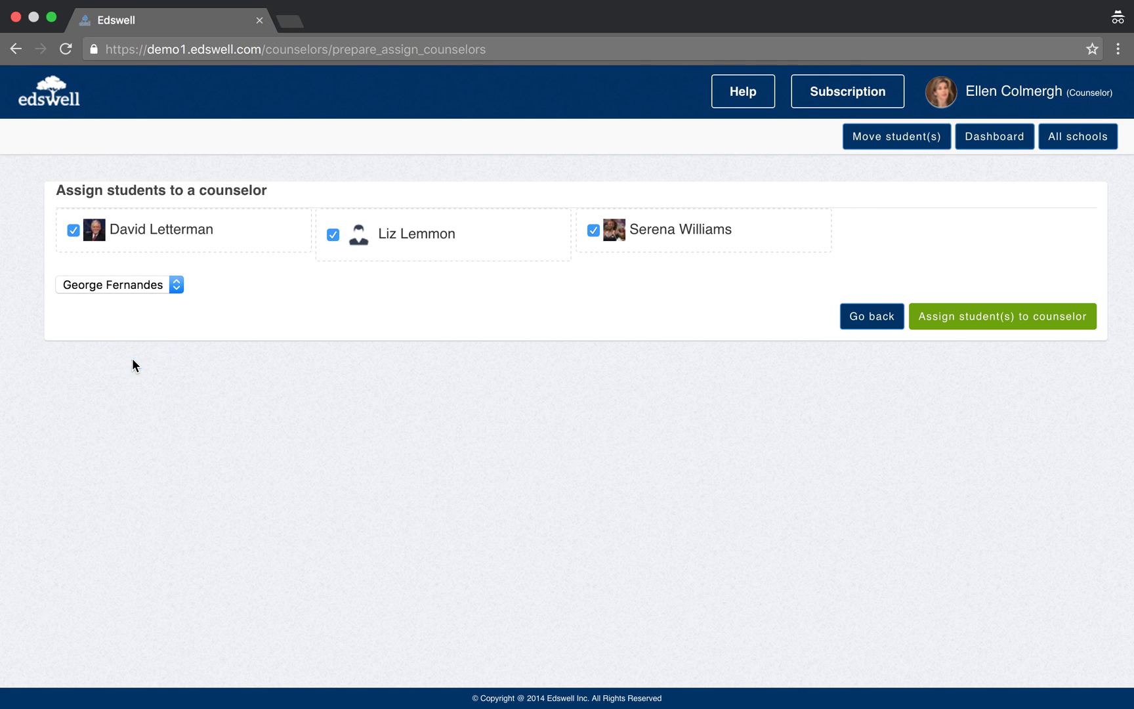
pyautogui.click(948, 319)
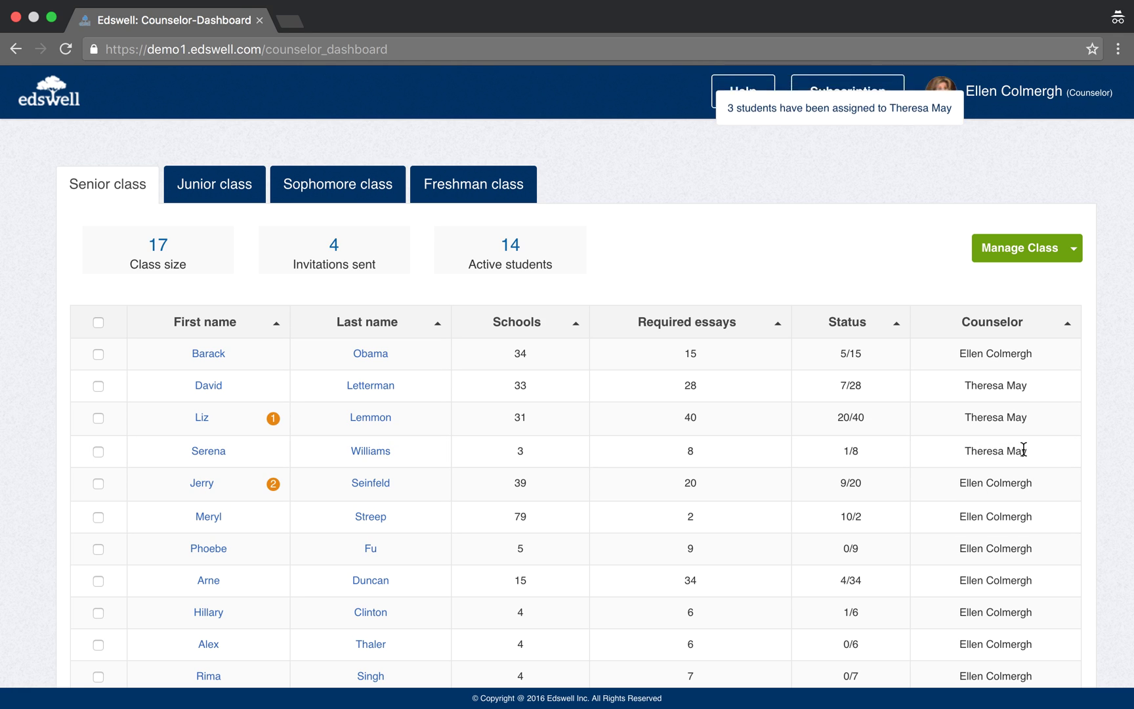
pyautogui.click(994, 324)
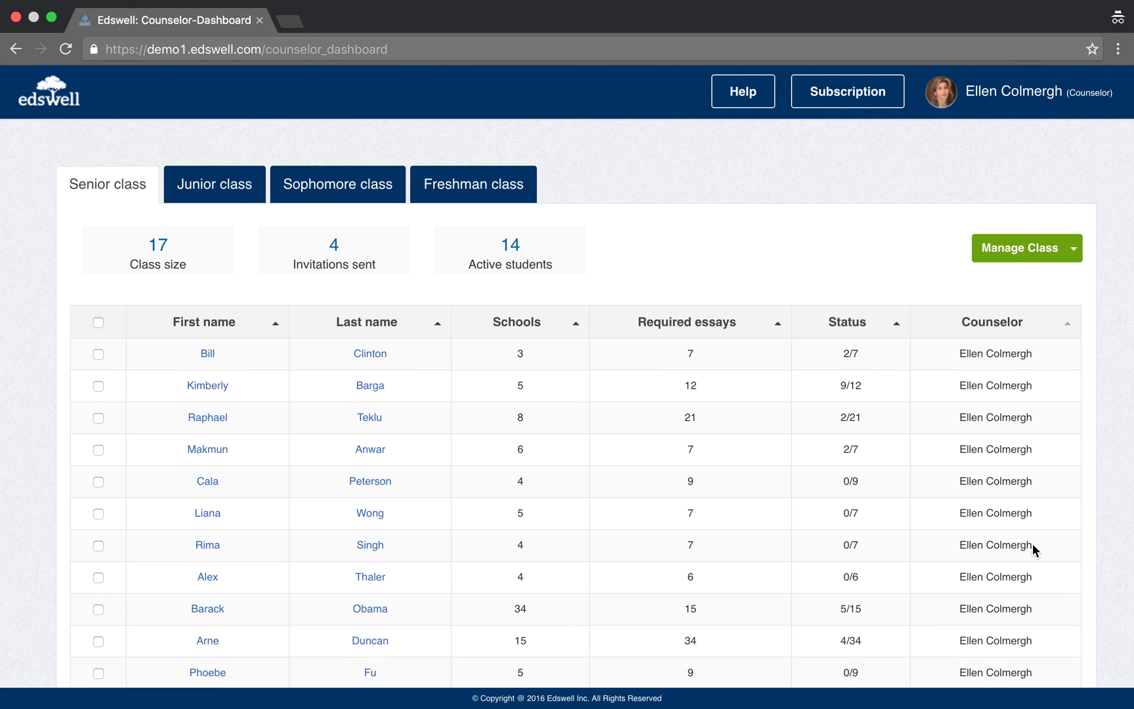
# Scroll to the reassigned students, view one student's profile and UCLA essay, then return to the list.
pyautogui.scroll(-5, 1033, 544)
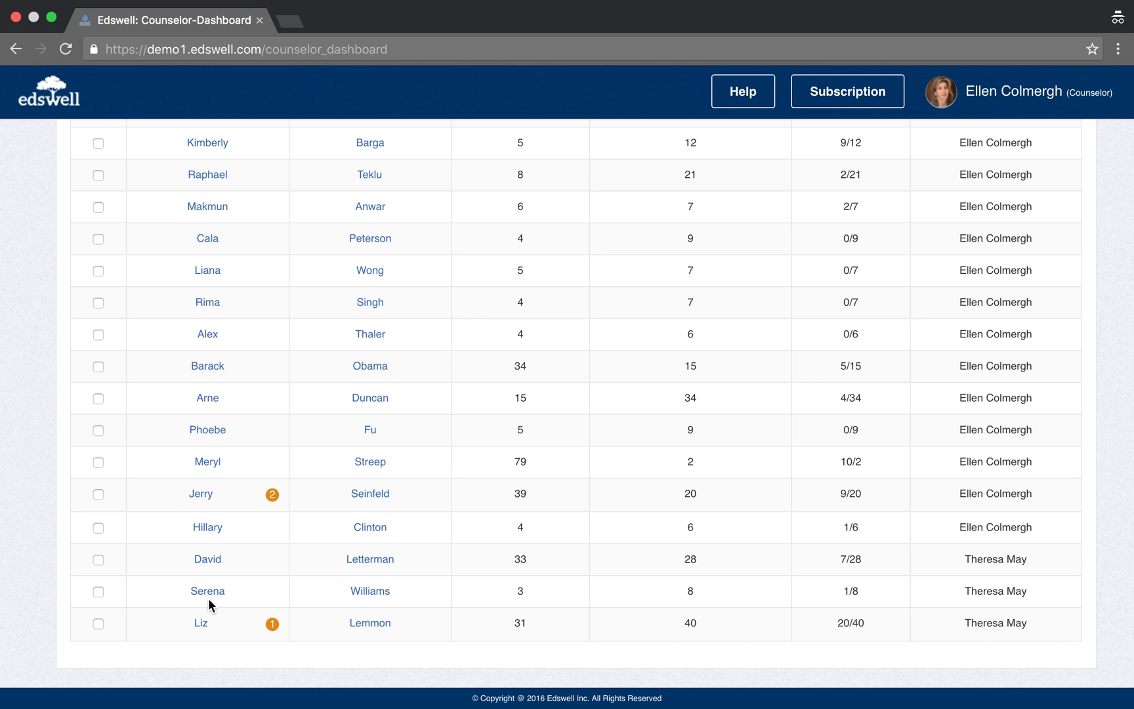
pyautogui.click(208, 594)
pyautogui.click(702, 325)
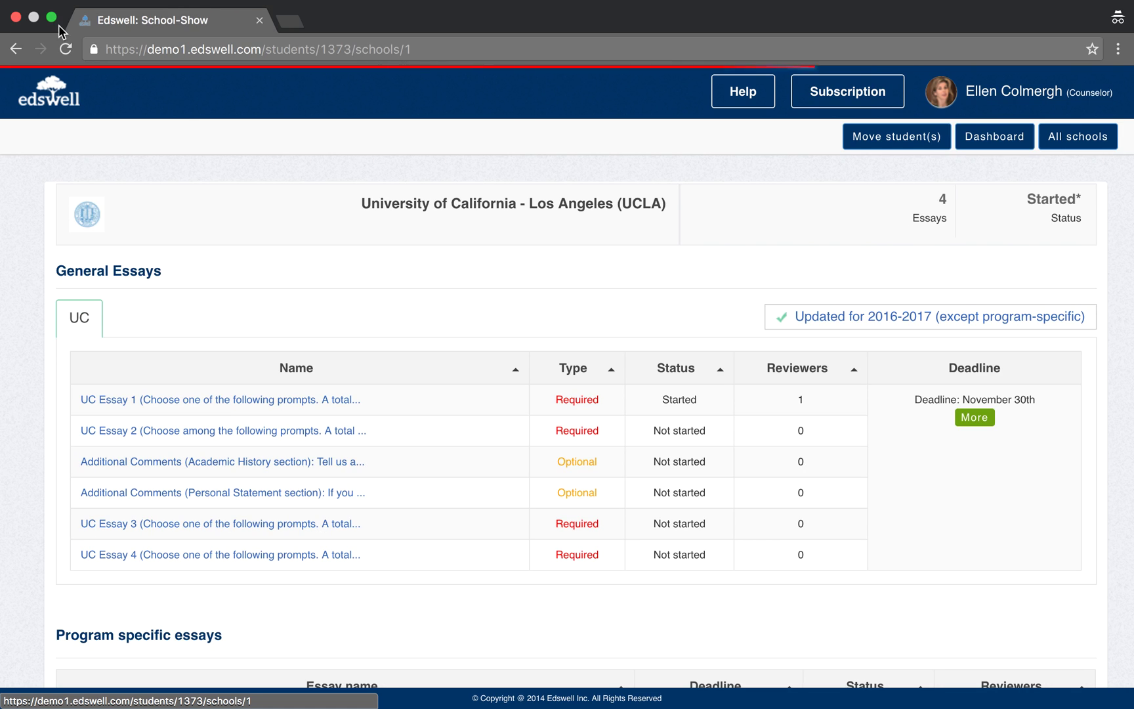
pyautogui.click(14, 69)
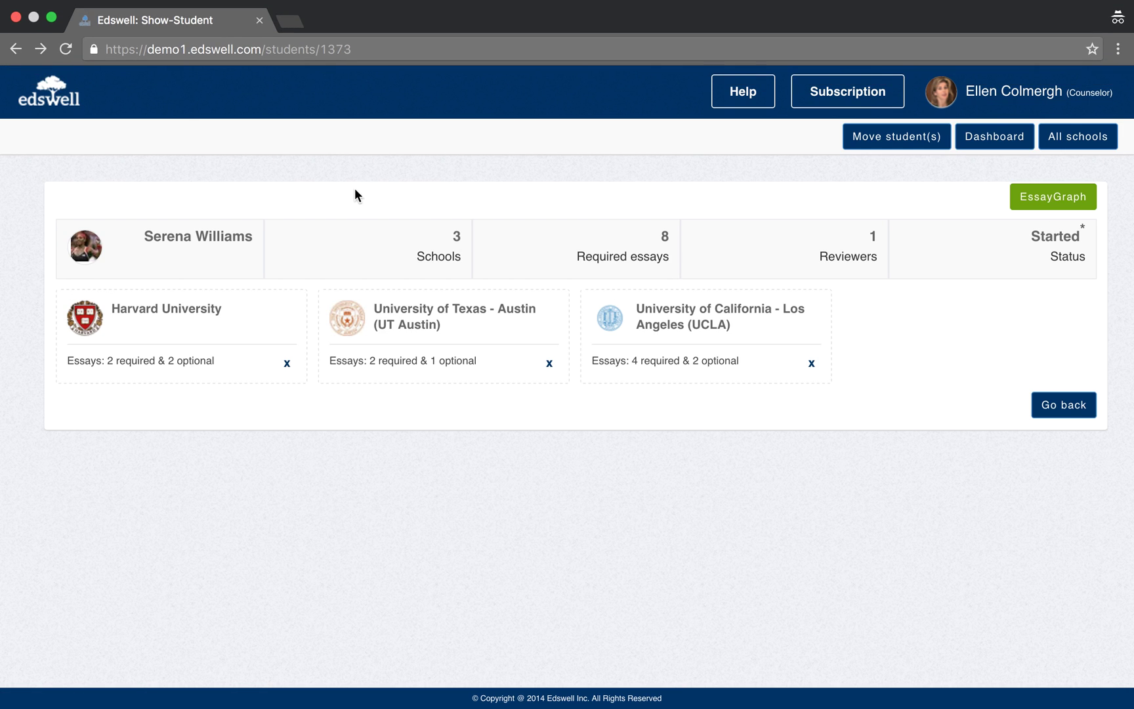
pyautogui.click(16, 50)
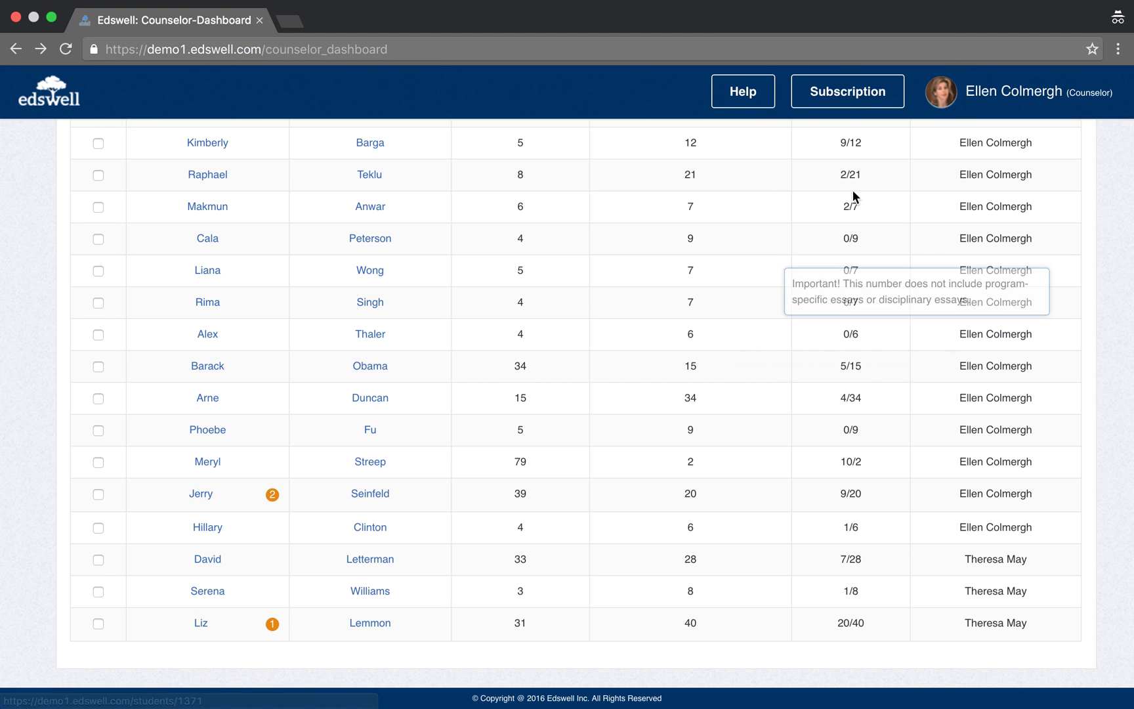
# Log out and sign in with the new counselor's suggested email and password.
pyautogui.moveTo(1019, 95)
pyautogui.click(1074, 143)
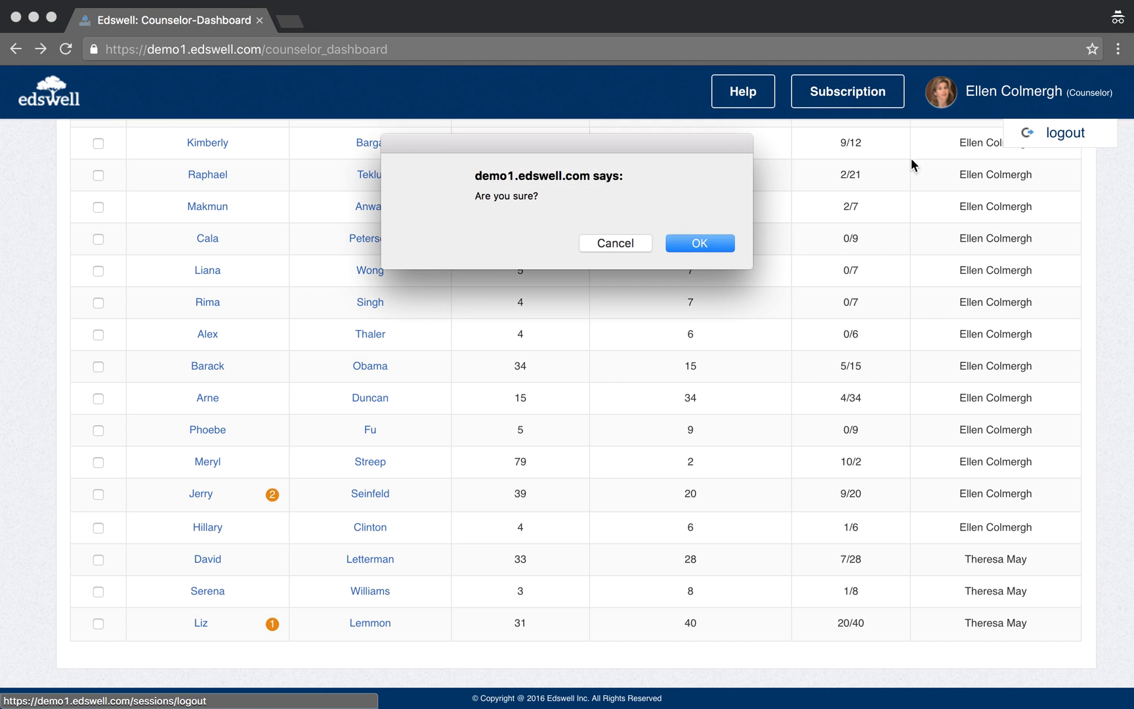
pyautogui.click(702, 243)
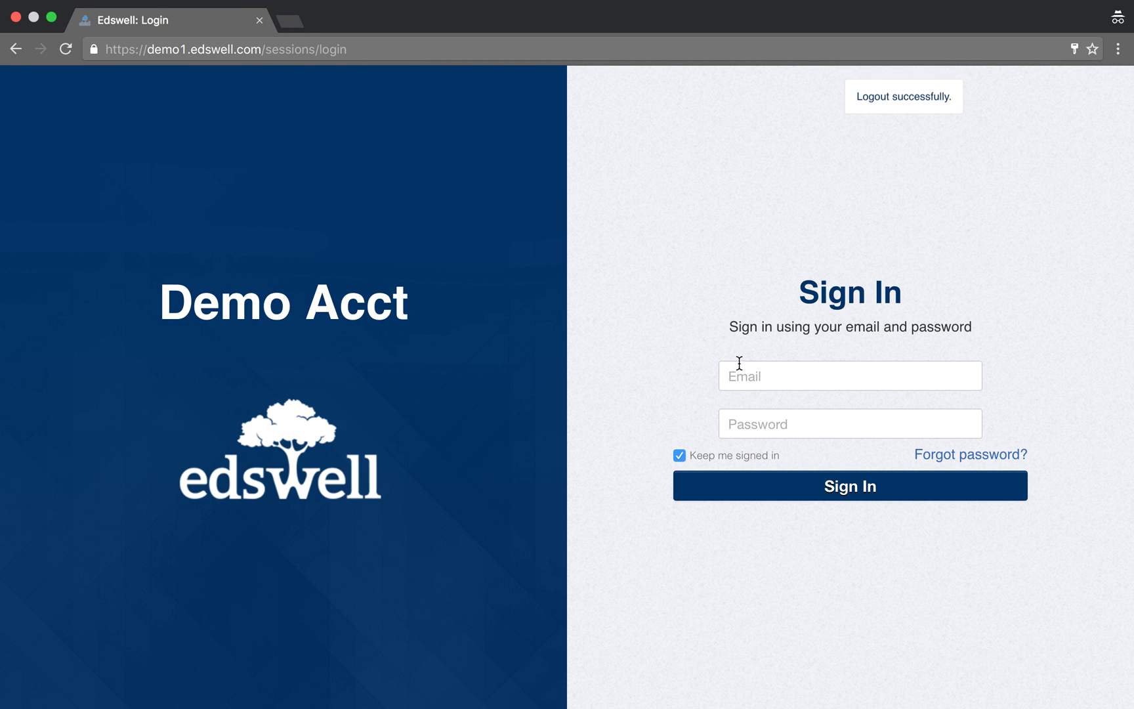
pyautogui.click(748, 374)
pyautogui.write('theresa')
pyautogui.press('Down')
pyautogui.press('Return')
pyautogui.press('Tab')
pyautogui.write('••••••••••')
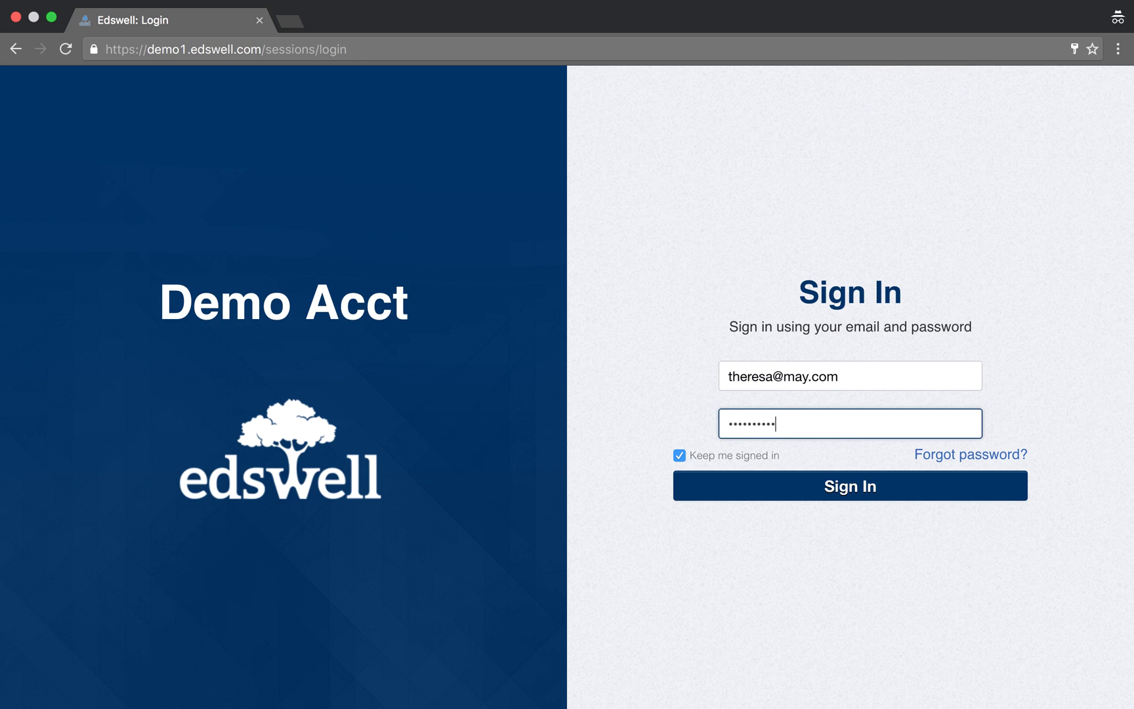
pyautogui.click(907, 486)
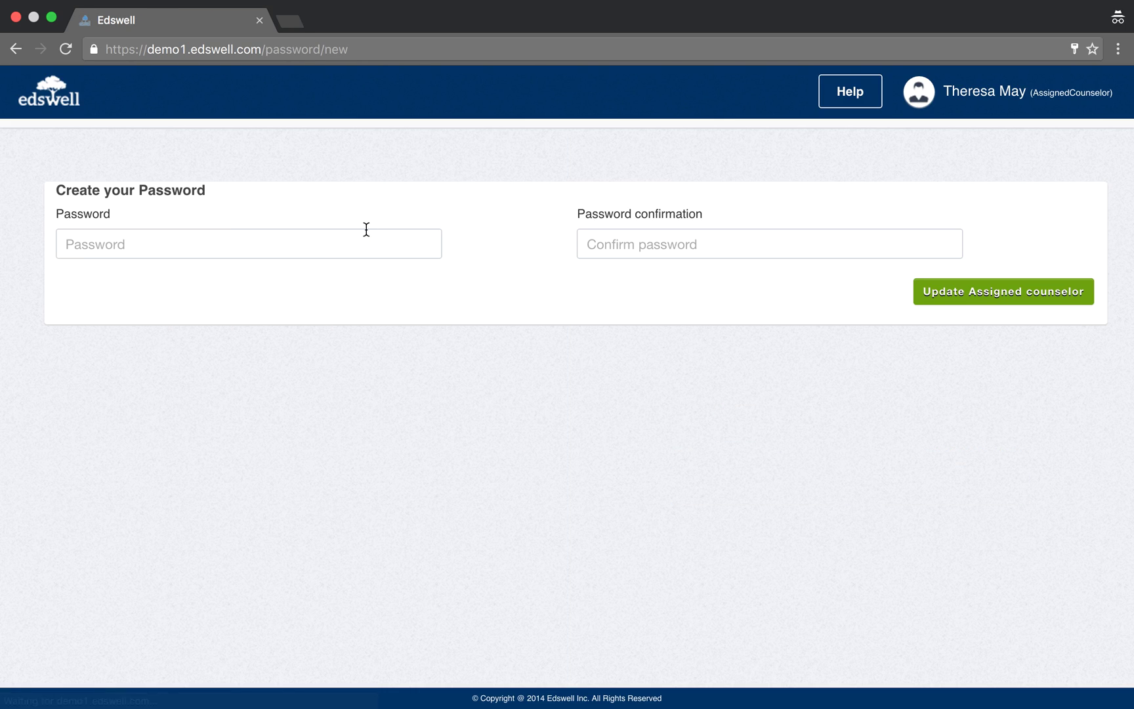
# Create and confirm a new password for the counselor's account.
pyautogui.click(314, 245)
pyautogui.write('•••••')
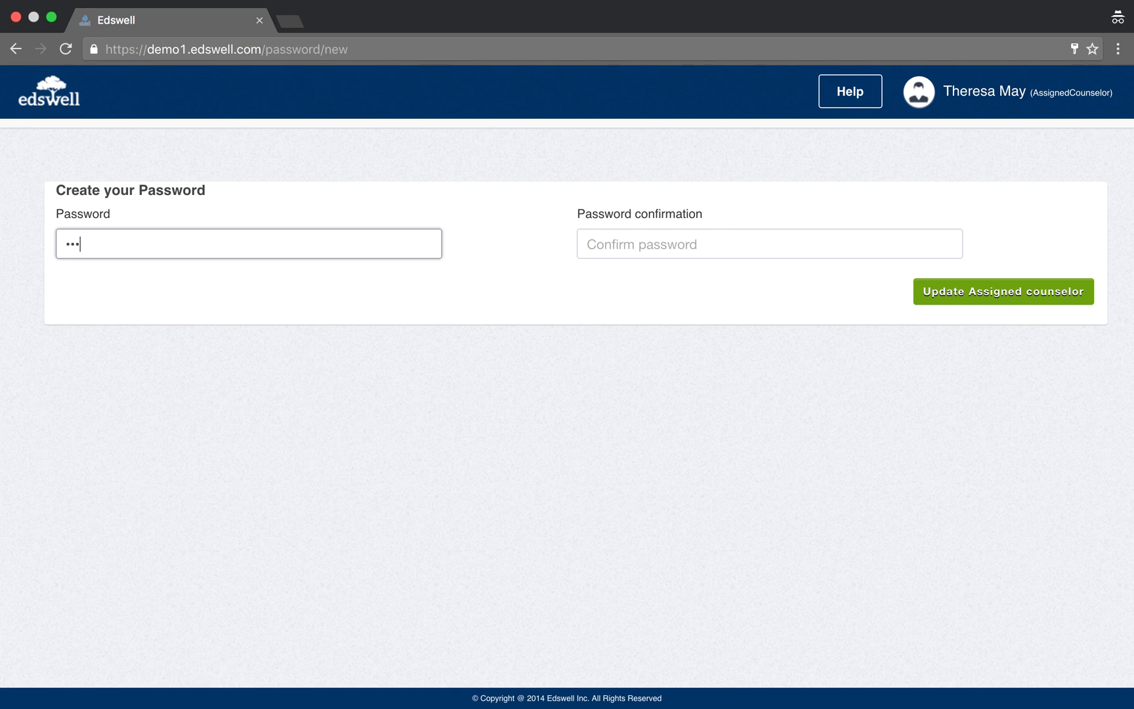
pyautogui.write('•••••')
pyautogui.click(591, 244)
pyautogui.write('•••••••')
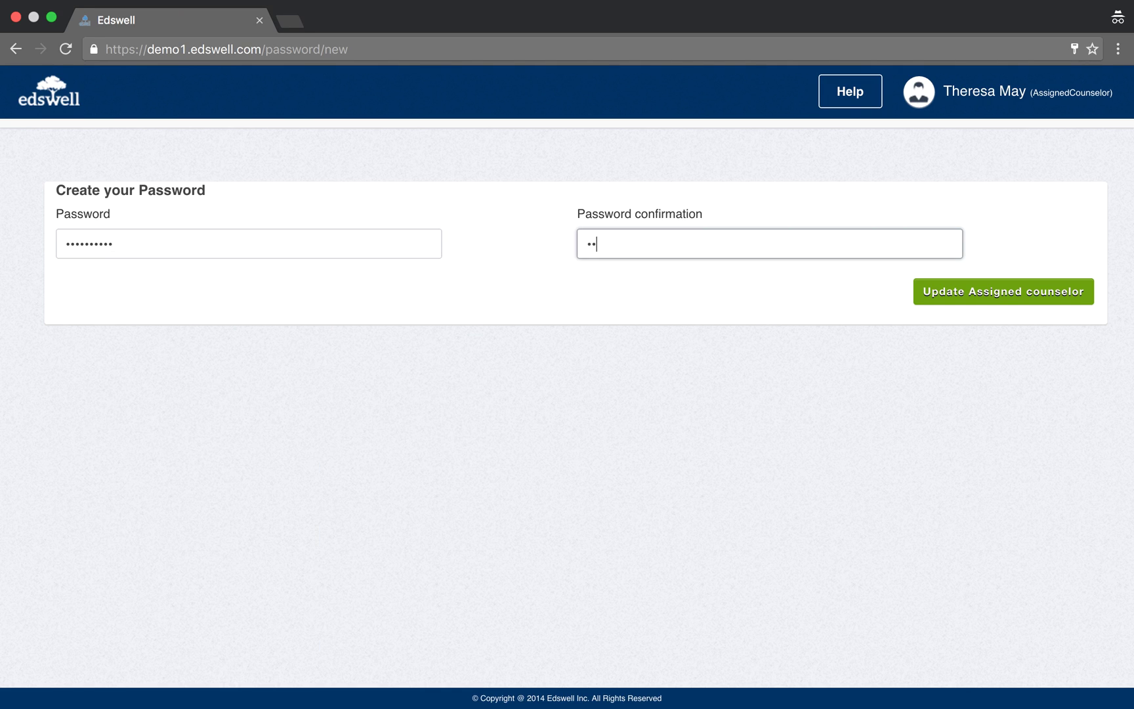
pyautogui.write('•••')
pyautogui.click(962, 307)
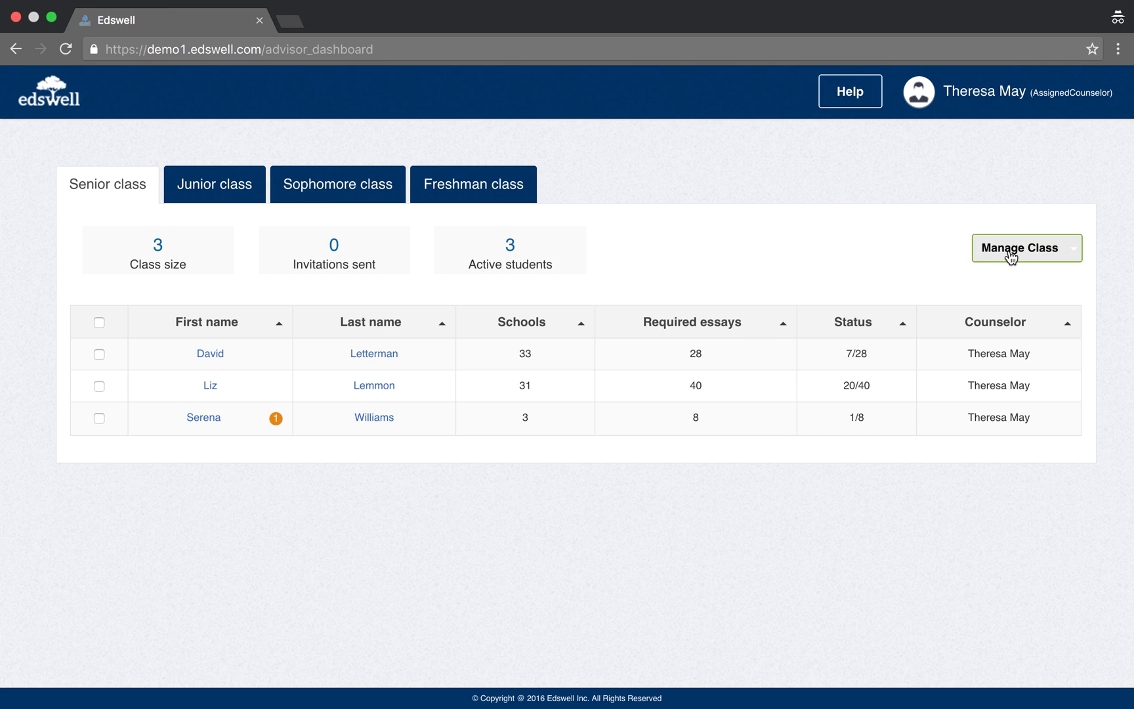
pyautogui.click(1011, 254)
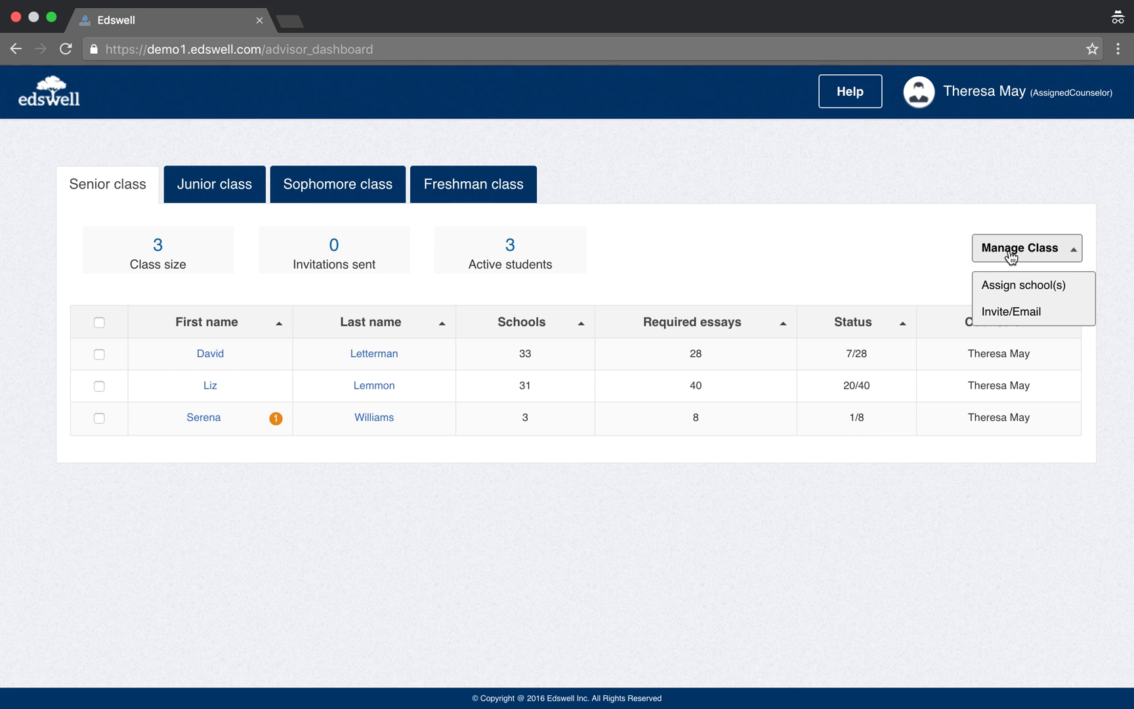
# Close the class management options and log out of the new counselor's account.
pyautogui.moveTo(1019, 294)
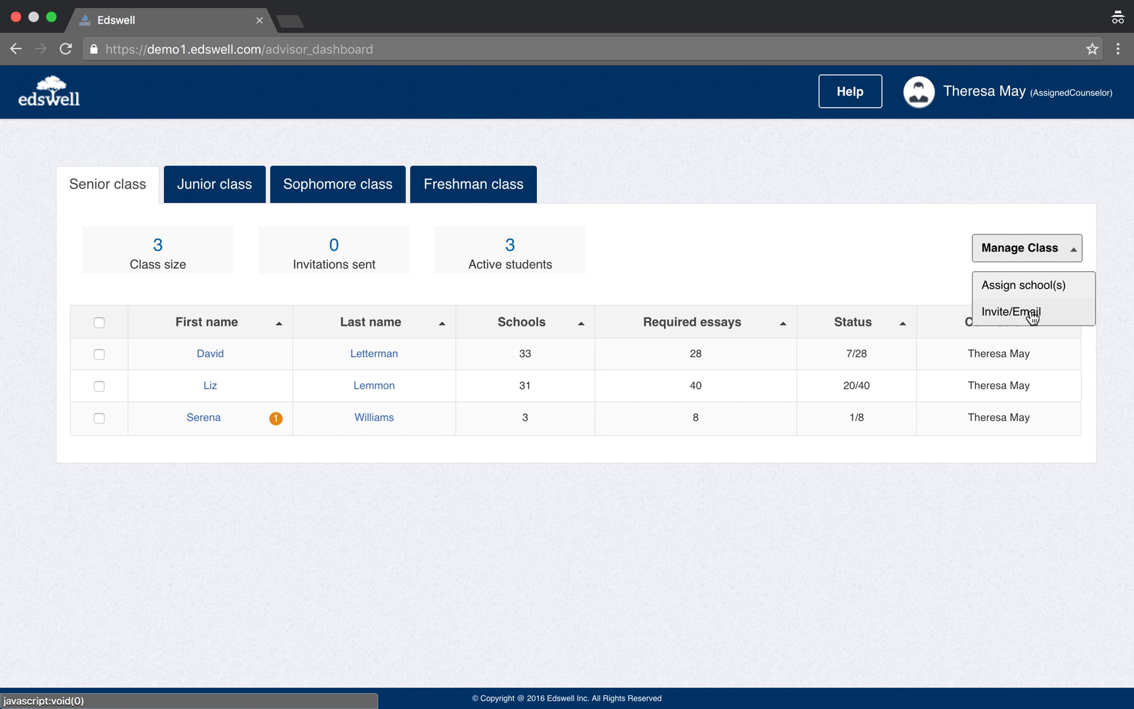
pyautogui.click(894, 270)
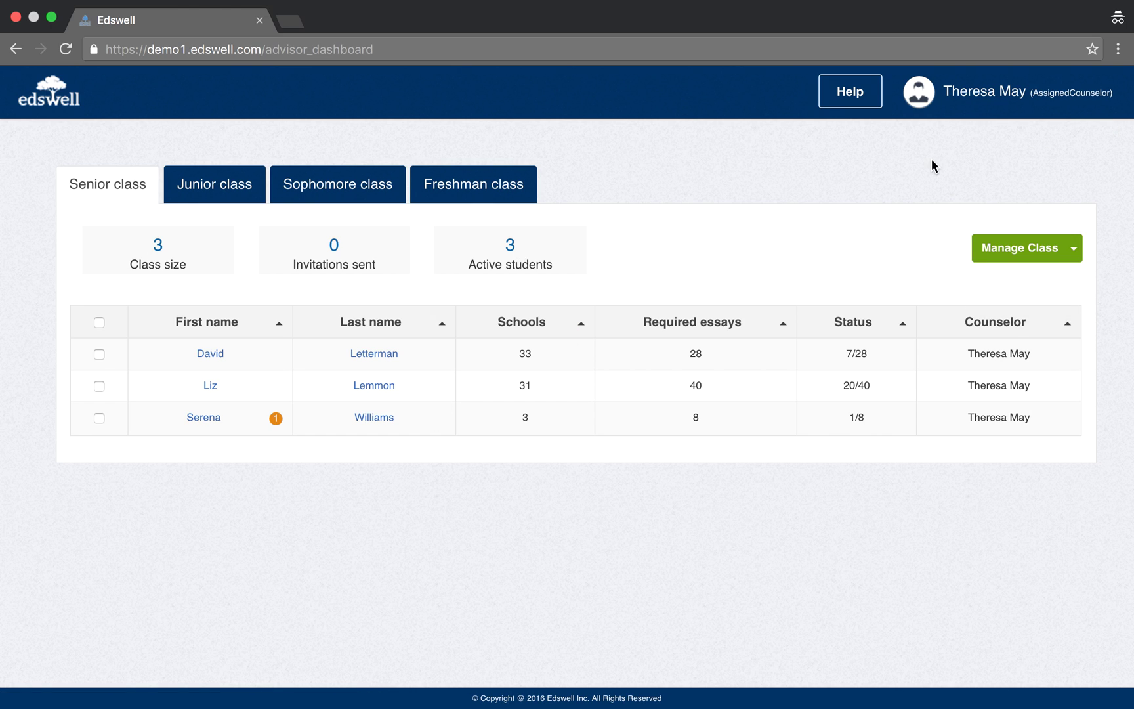
pyautogui.moveTo(959, 110)
pyautogui.click(1050, 133)
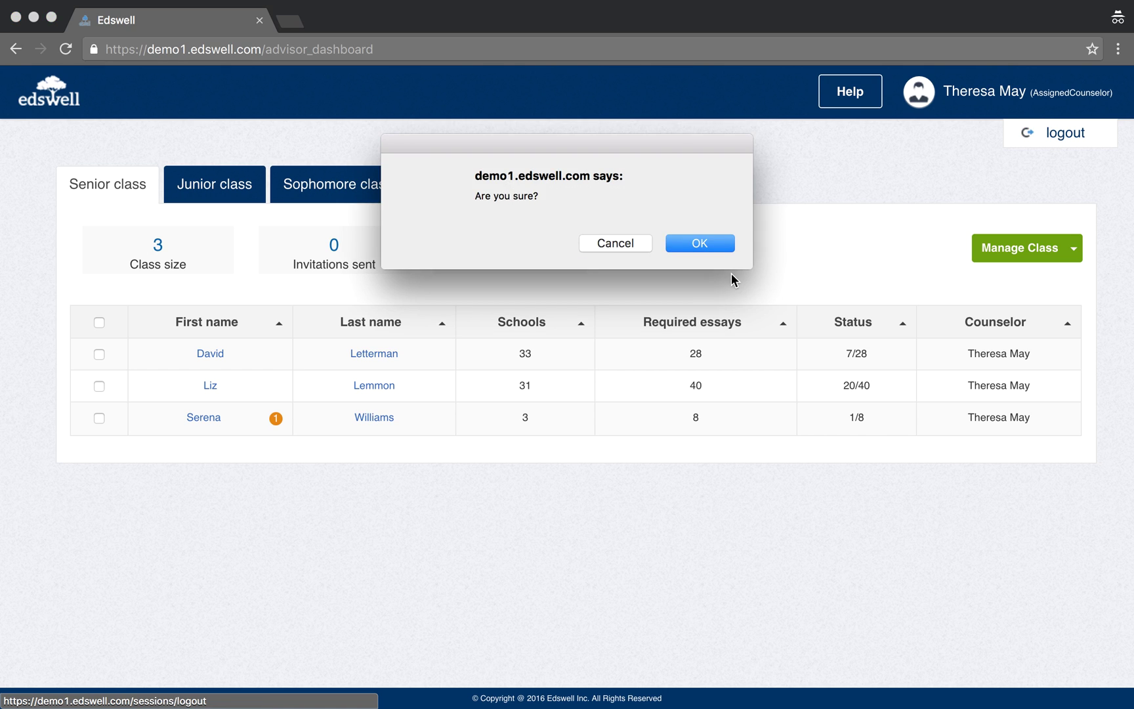
pyautogui.click(723, 249)
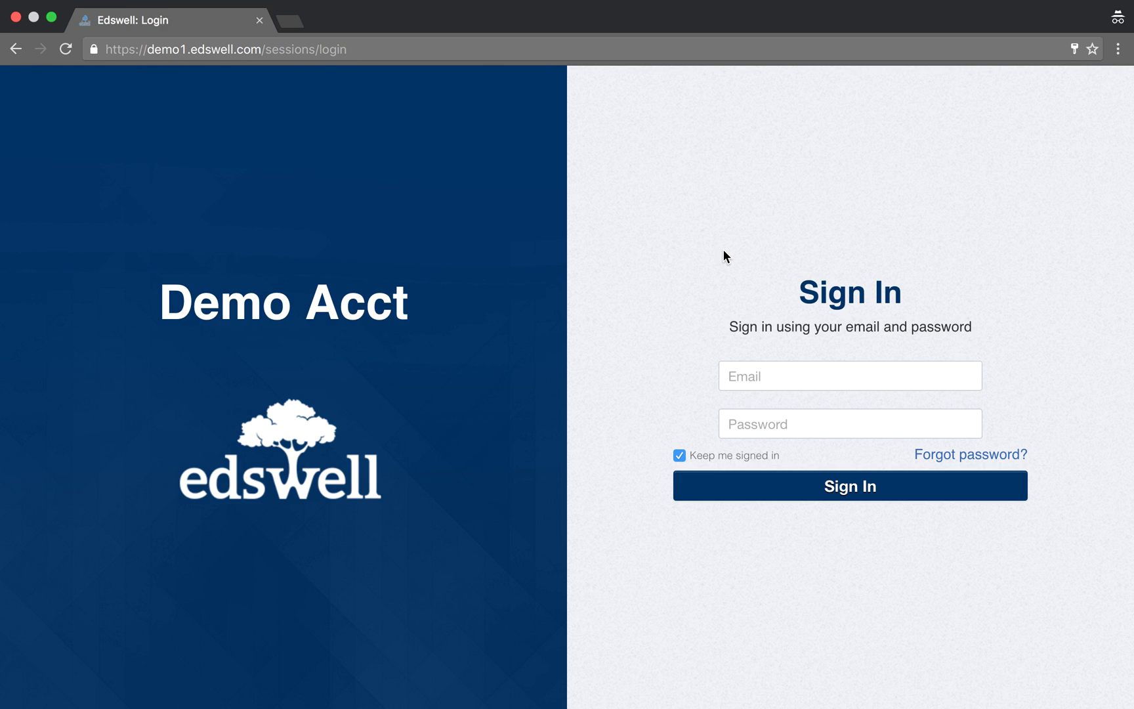
# Sign back in as the main counselor using the saved login credentials.
pyautogui.click(770, 373)
pyautogui.write('dav')
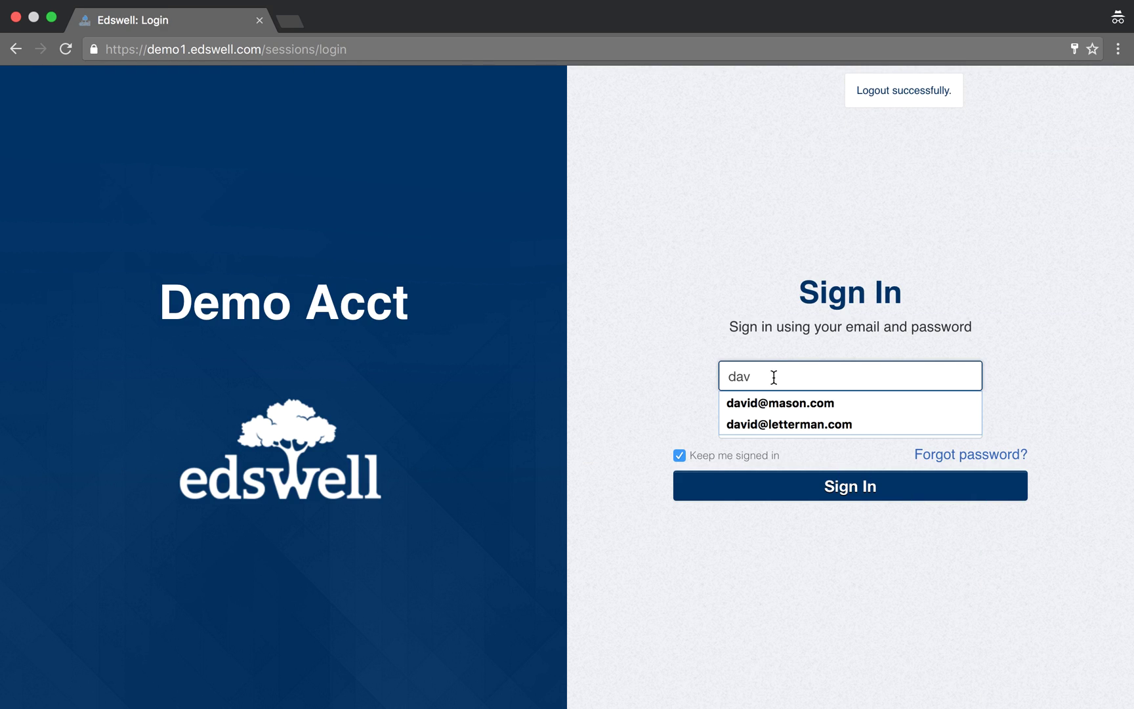
pyautogui.click(772, 399)
pyautogui.click(782, 489)
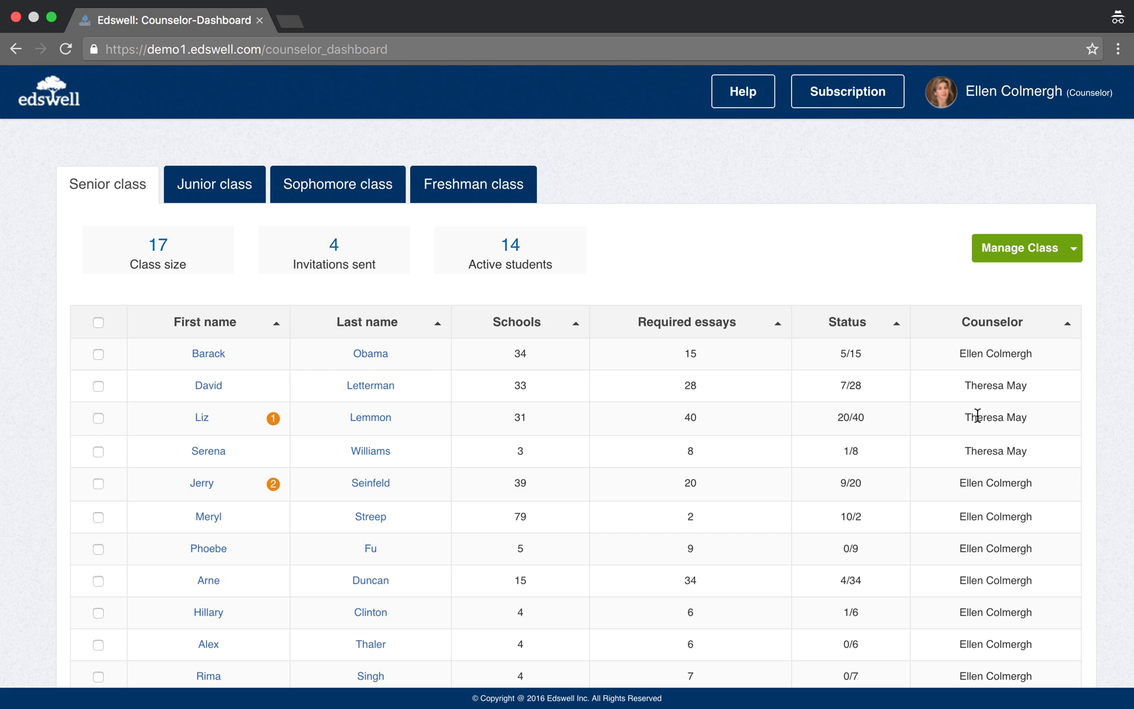
pyautogui.click(98, 386)
pyautogui.click(98, 418)
pyautogui.click(98, 451)
pyautogui.click(997, 248)
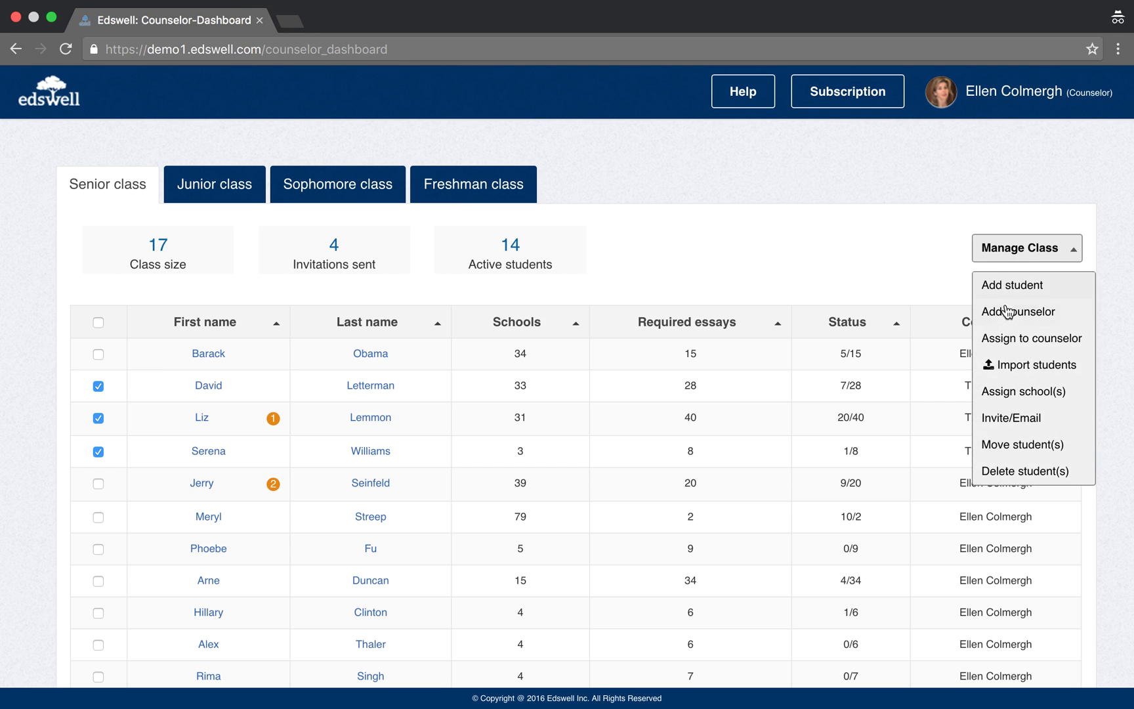
pyautogui.click(1009, 339)
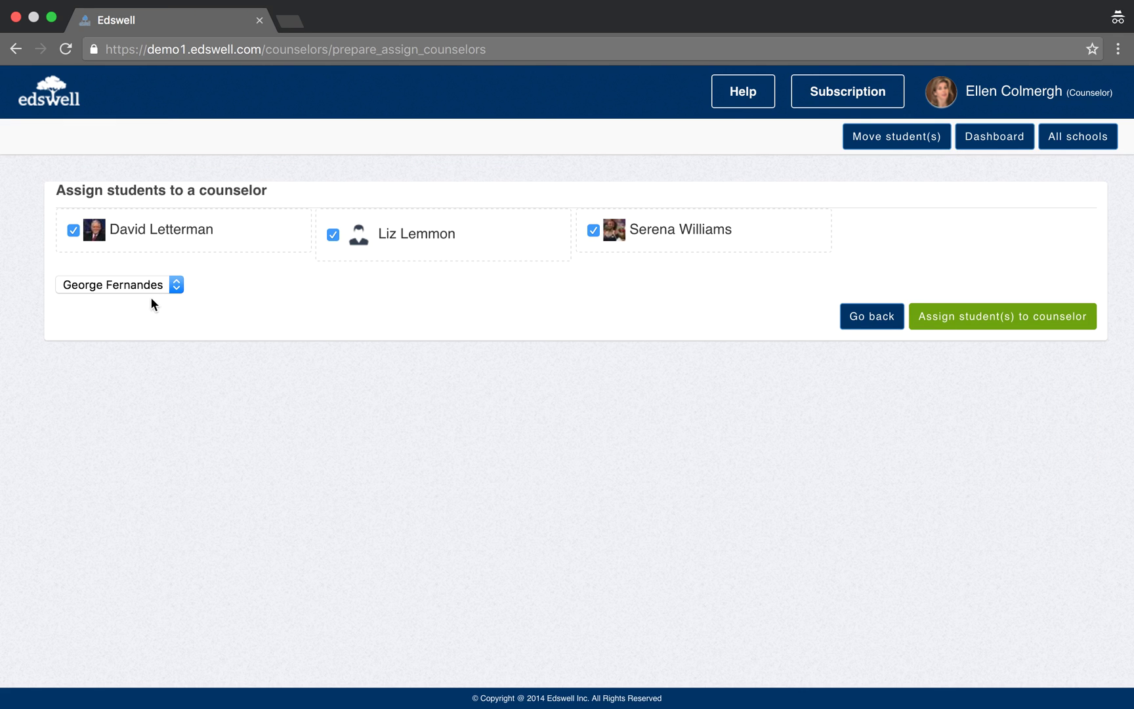
pyautogui.click(147, 284)
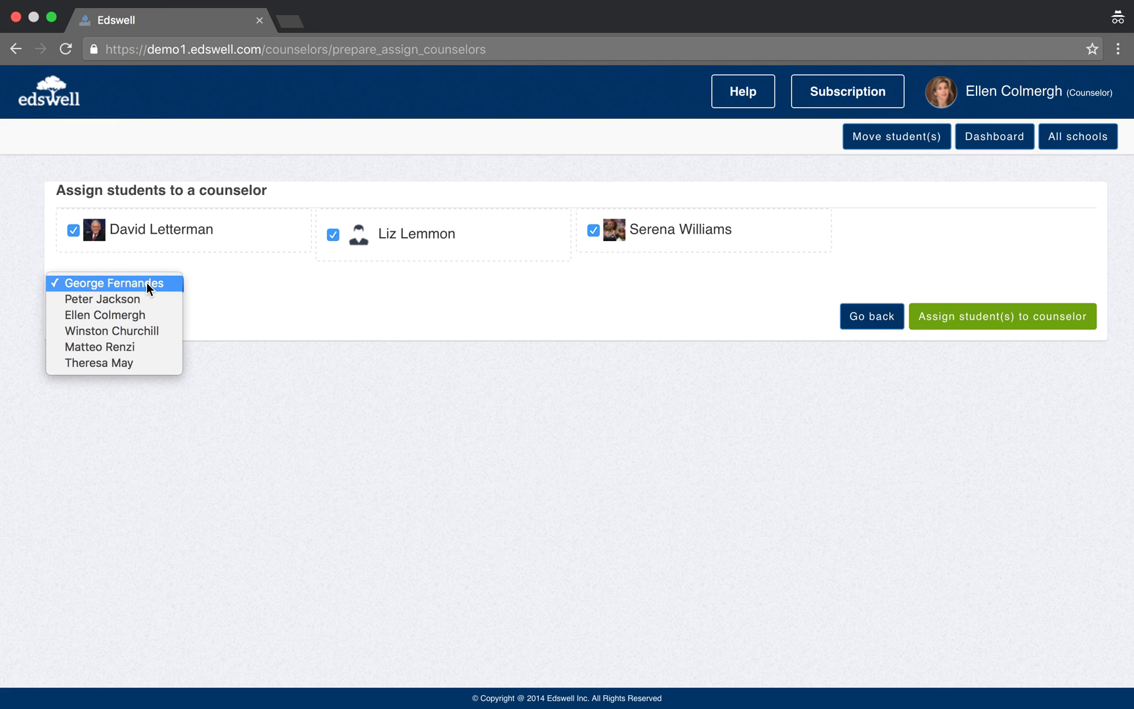
pyautogui.click(261, 310)
pyautogui.click(58, 104)
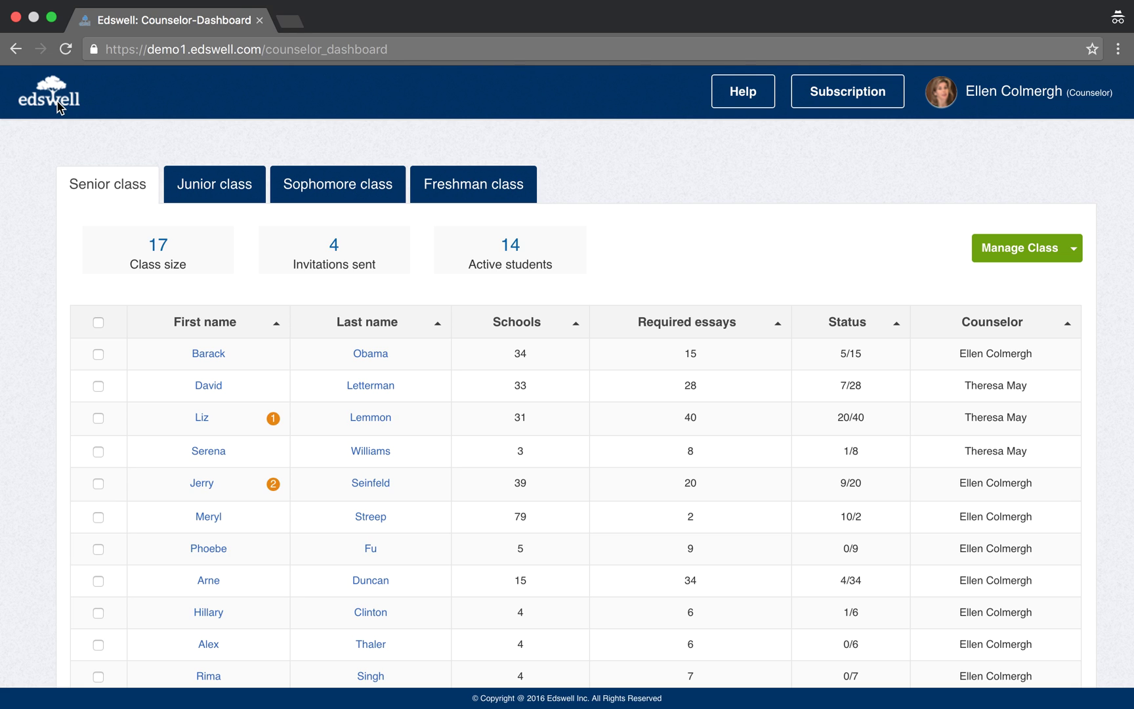
# Open the account profile page and review the listed counselors.
pyautogui.click(1009, 98)
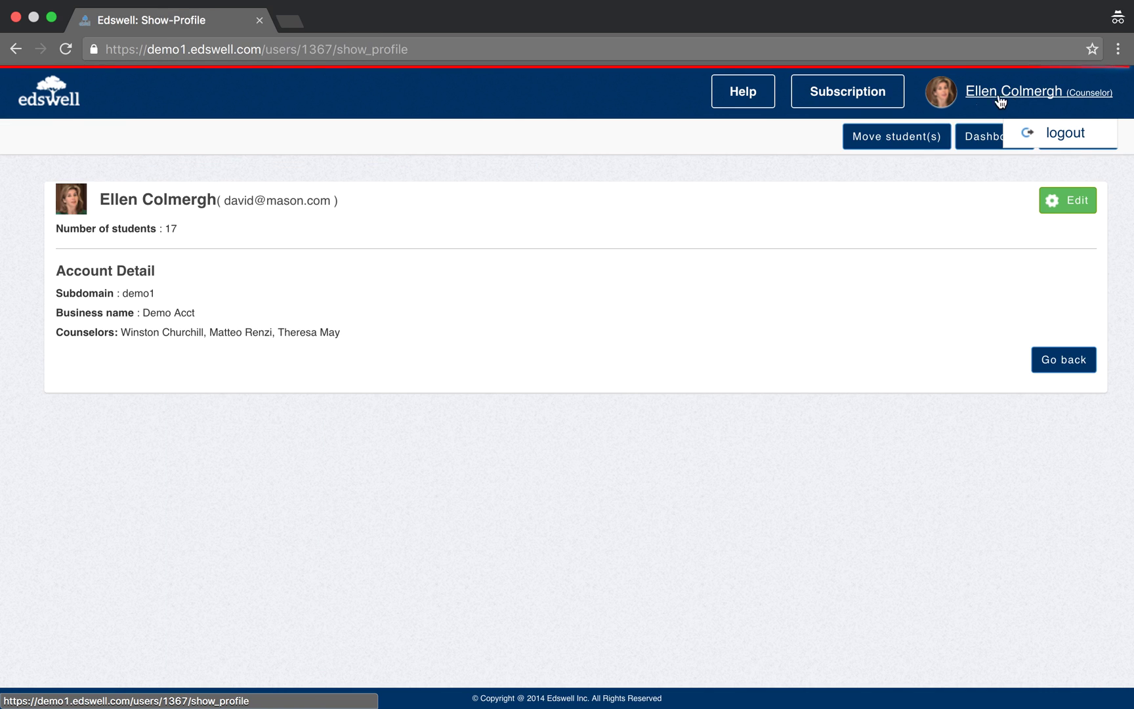
pyautogui.moveTo(54, 332); pyautogui.dragTo(318, 341)
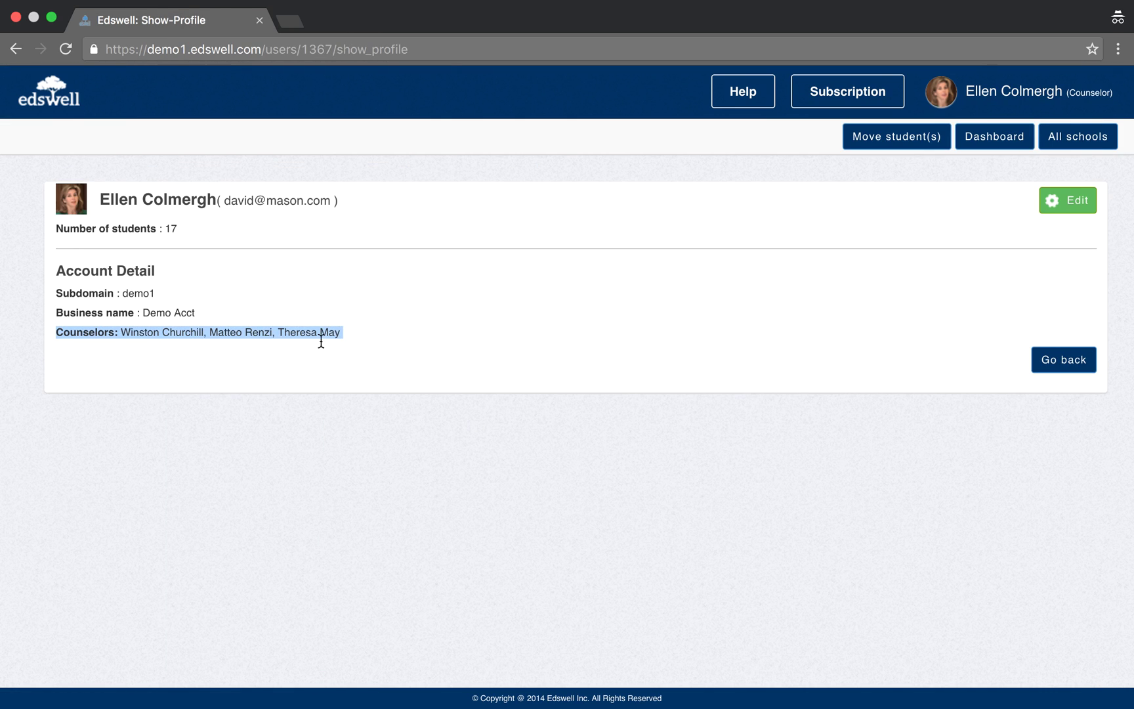
pyautogui.click(339, 332)
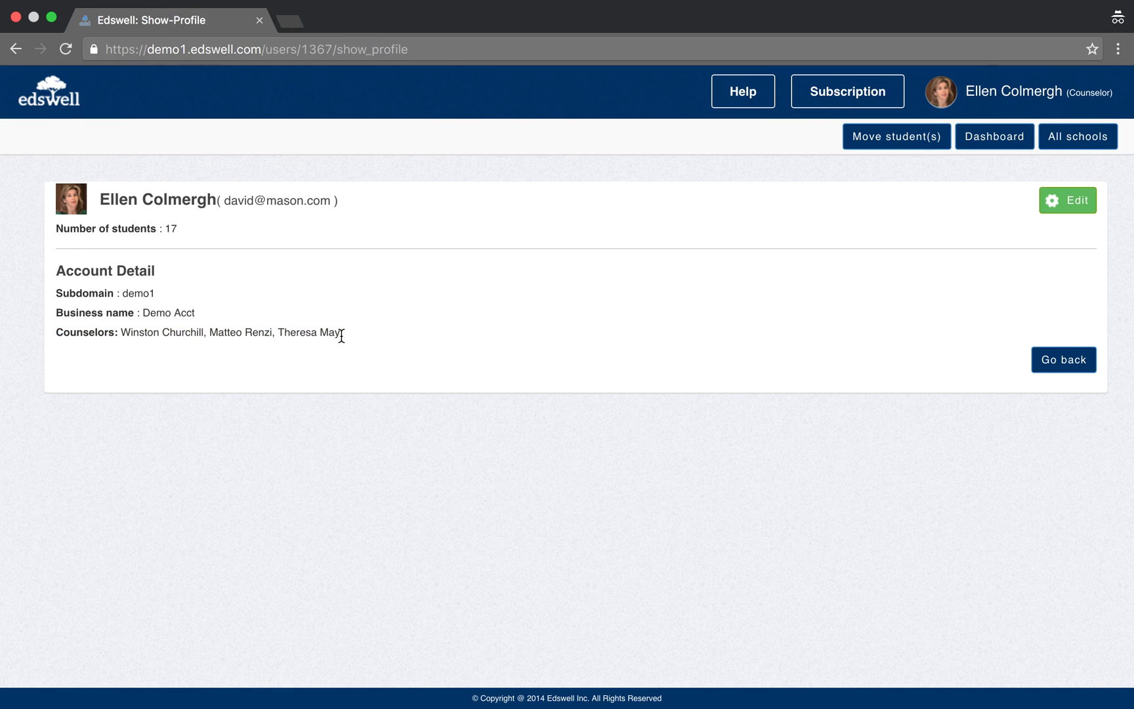
# Edit the profile and delete the last counselor in the Counselors list.
pyautogui.click(1074, 195)
pyautogui.scroll(-3, 699, 463)
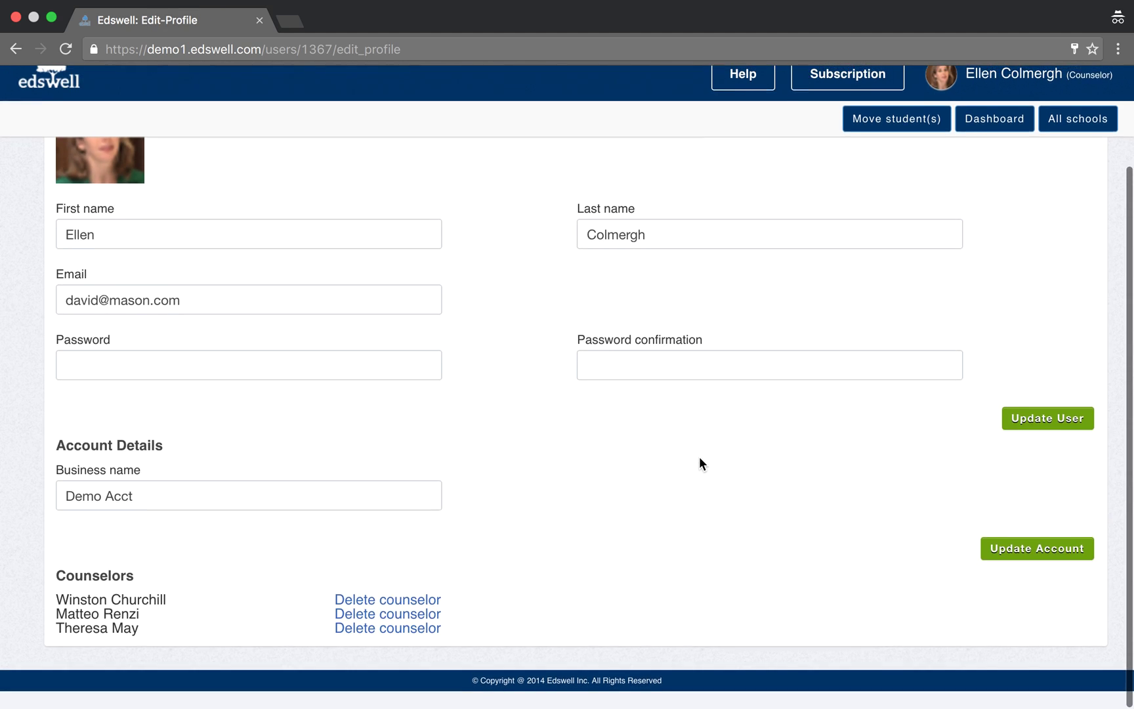
pyautogui.scroll(1, 699, 458)
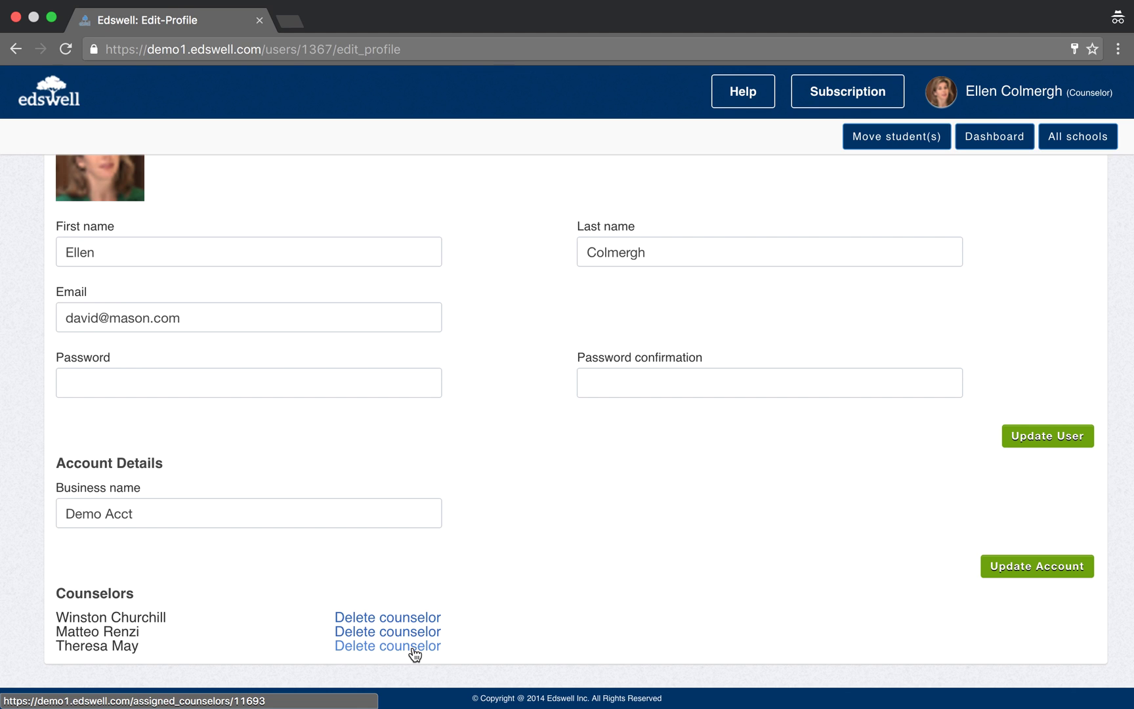
pyautogui.click(413, 648)
pyautogui.click(700, 246)
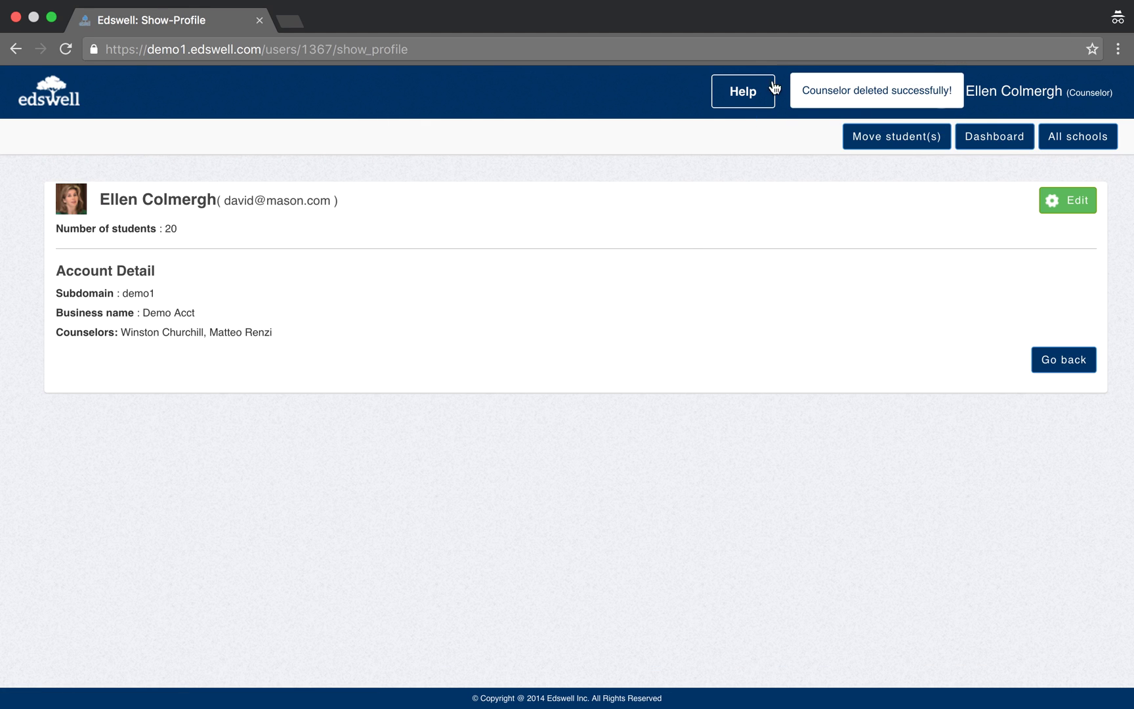
# Return to the Counselor Dashboard and scroll through the Senior class student table.
pyautogui.click(69, 102)
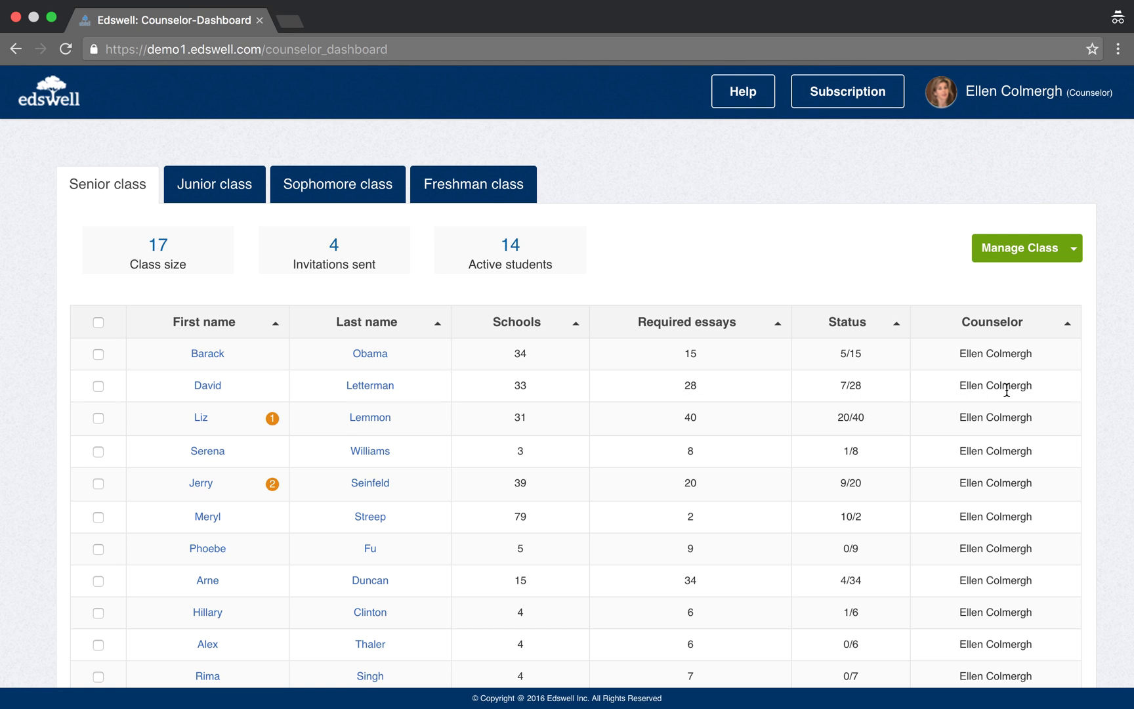
pyautogui.scroll(-4, 1015, 452)
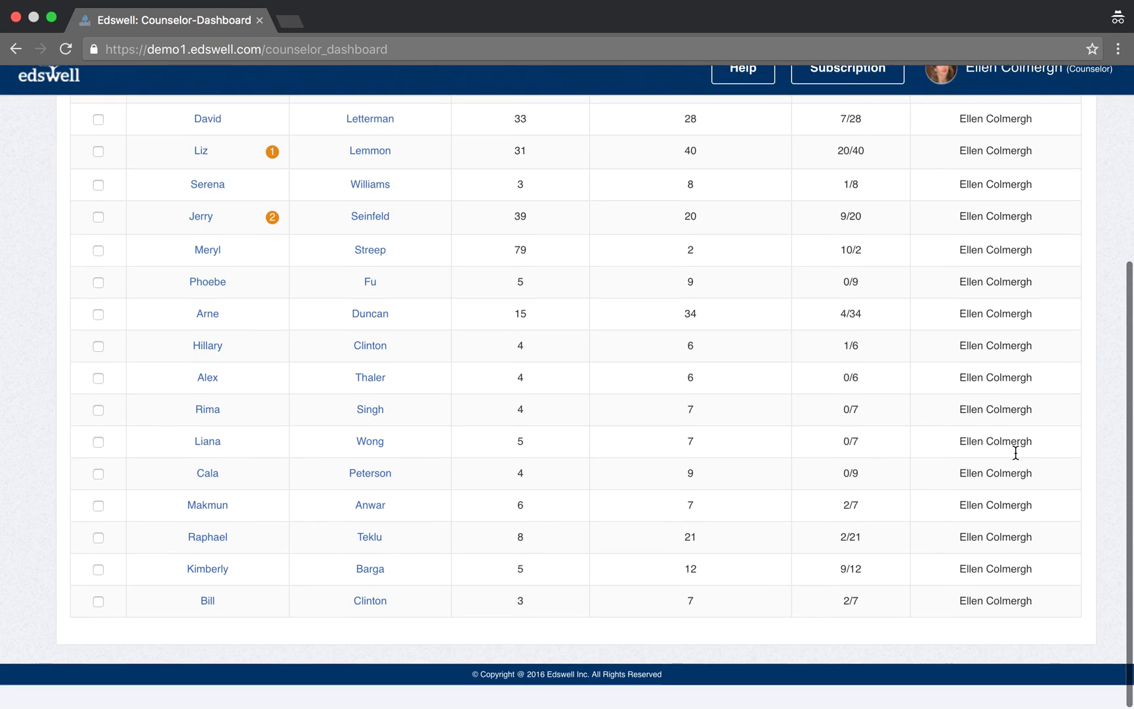
pyautogui.scroll(4, 1015, 452)
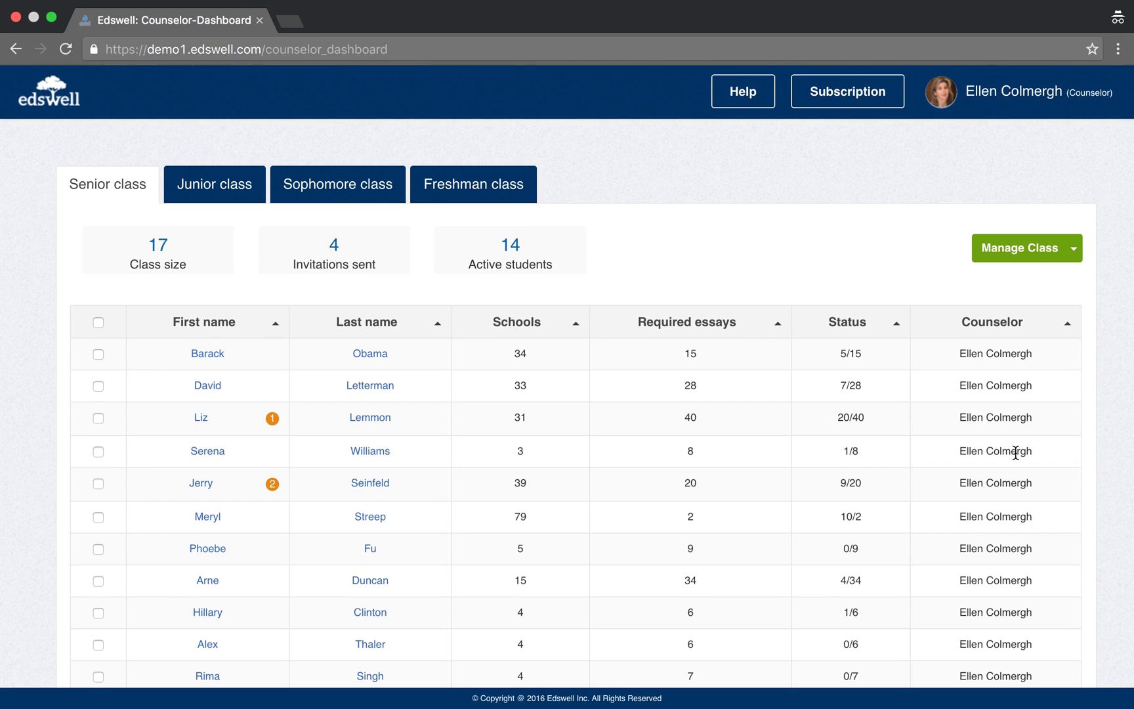